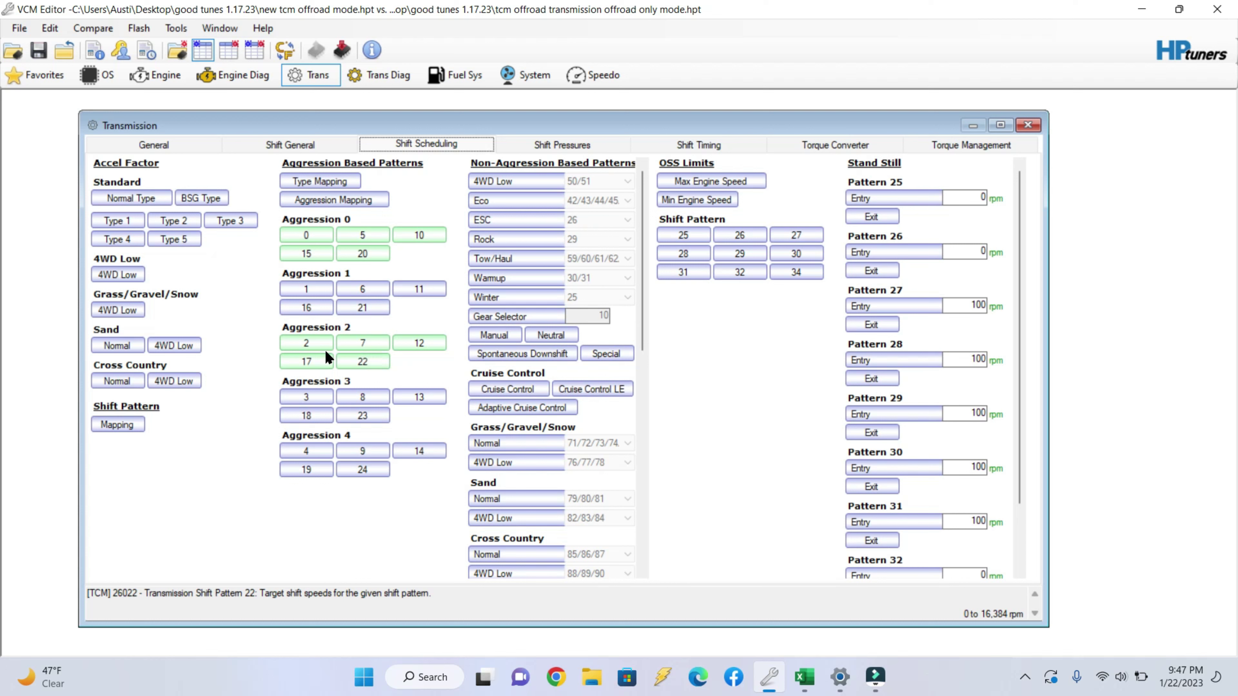
- Open Aggression 2's Transmission Shift Pattern 2, select its entire table, and close it
left_click(314, 340)
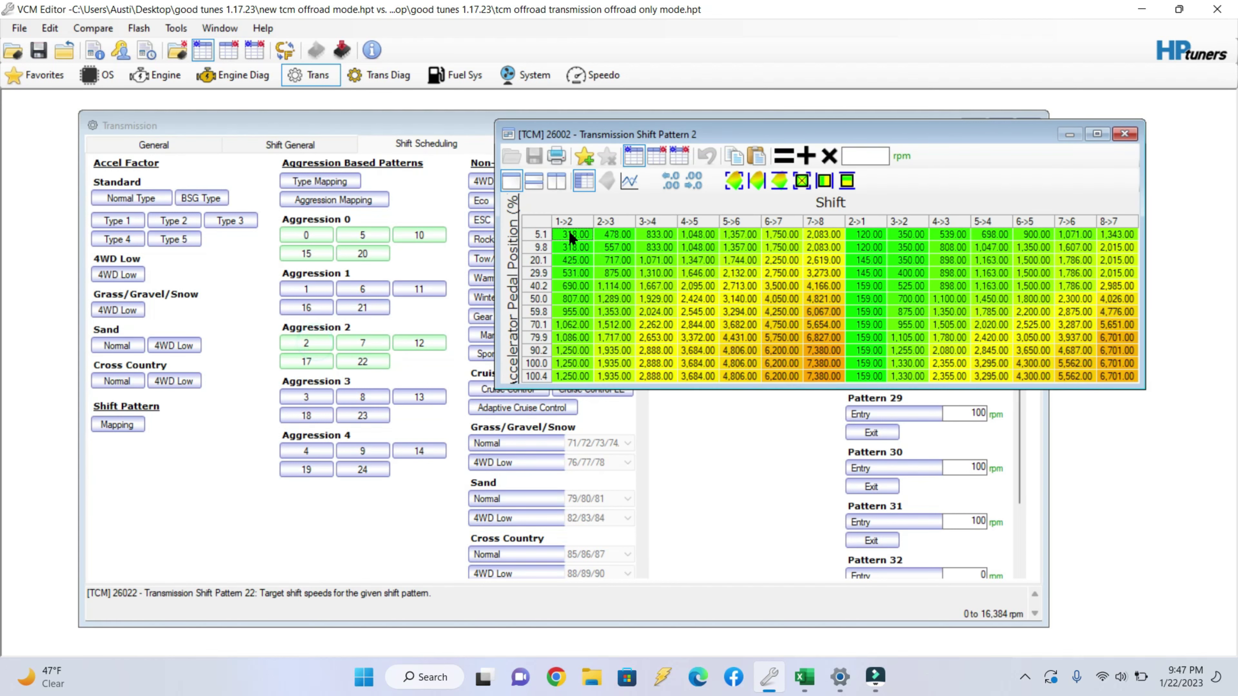
left_click(533, 219)
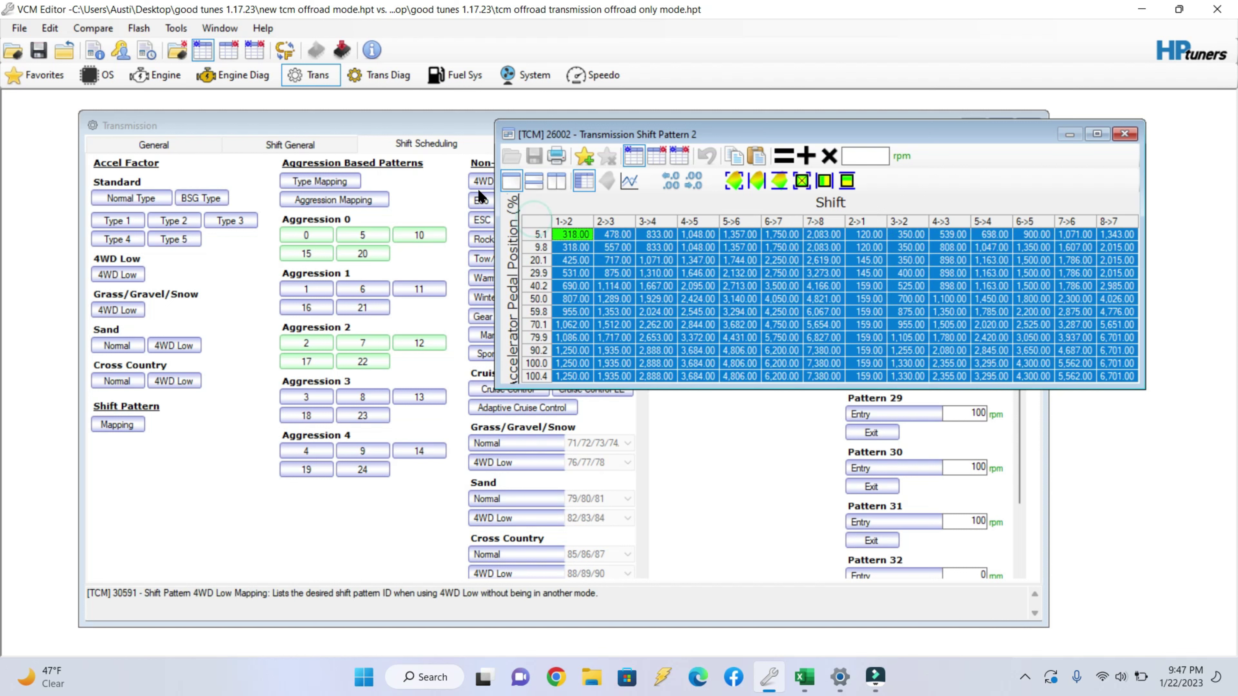
left_click(1123, 134)
- Switch to the offroad sport mode only workbook in Excel and examine the output shaft speed input table and the engine RPM tables
left_click(804, 679)
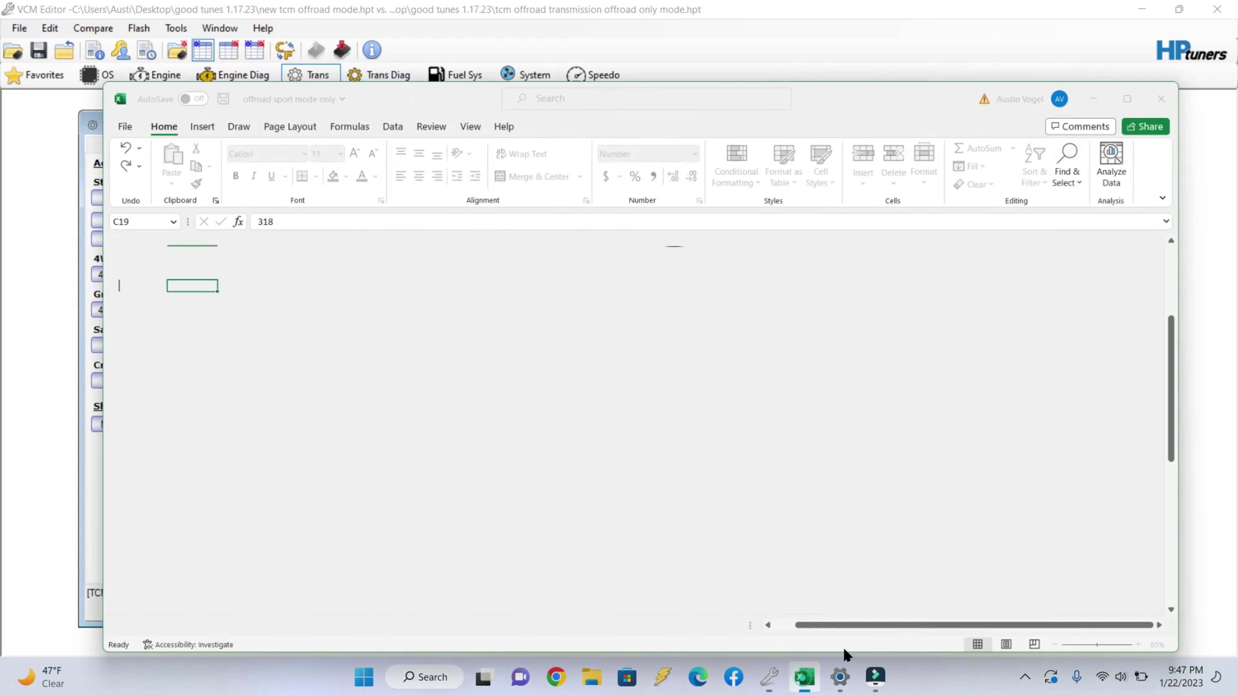
scroll(580, 293, "up", 5)
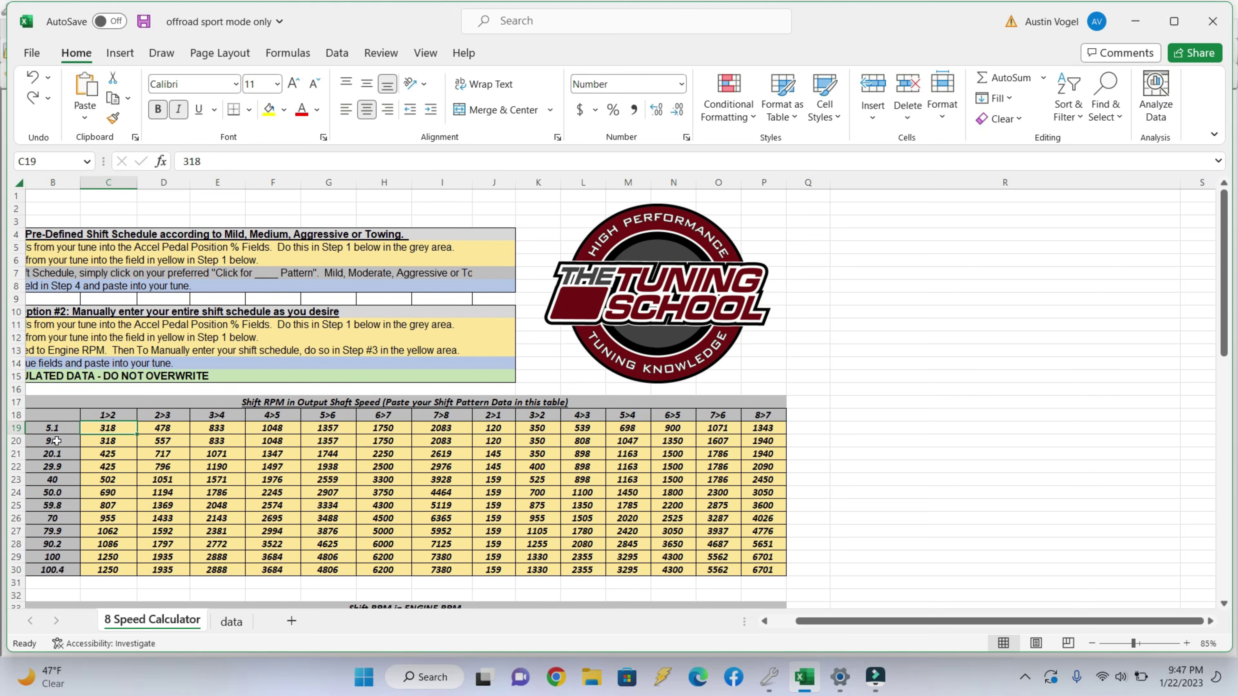
left_click_drag(112, 428, 758, 570)
left_click(628, 480)
scroll(585, 477, "down", 10)
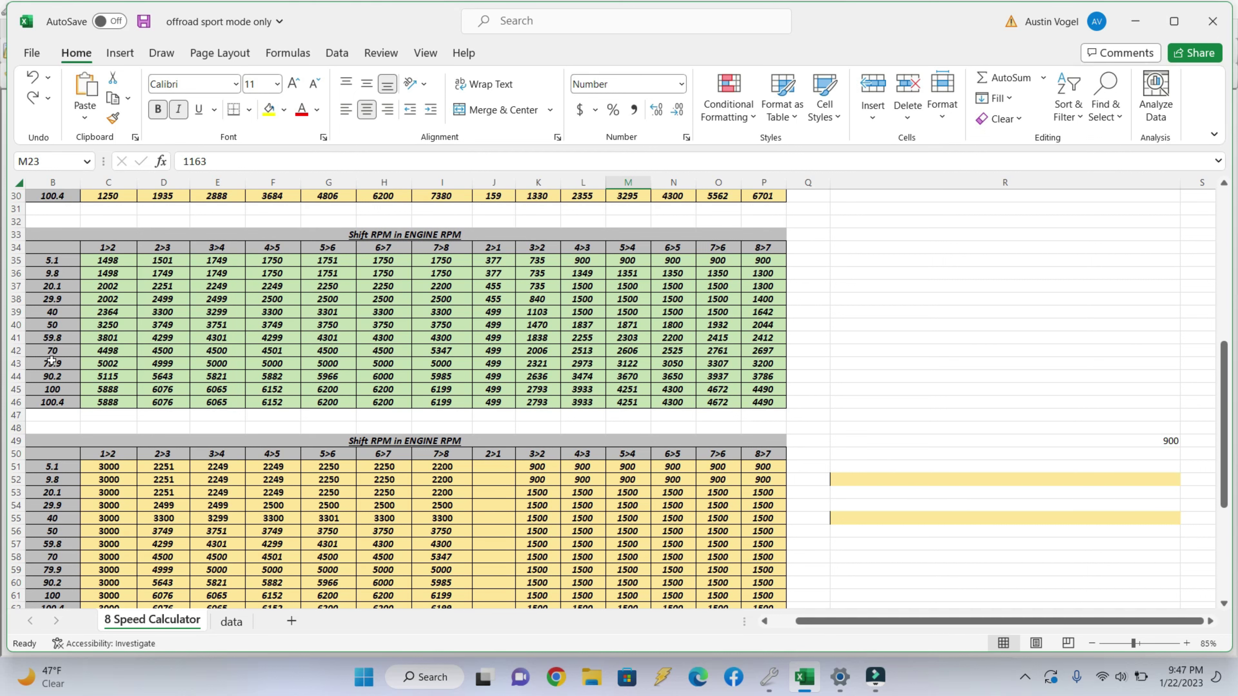
scroll(312, 417, "down", 2)
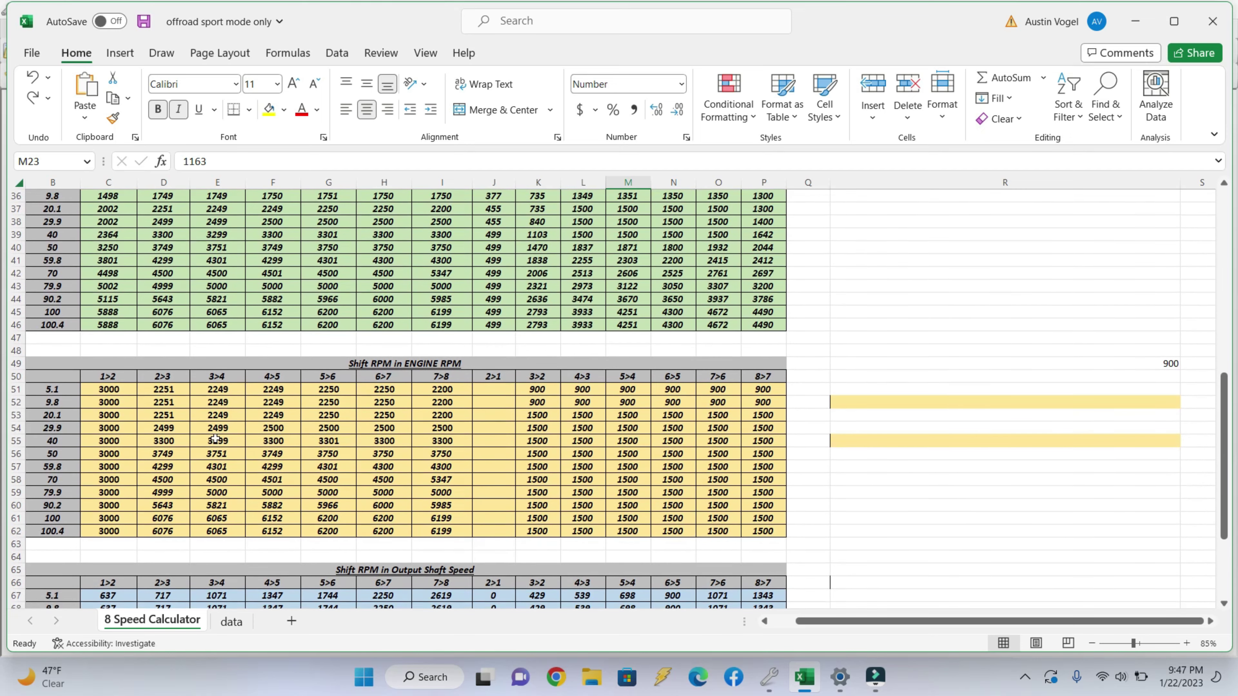
- Examine the manual-entry engine RPM shift table in C51:P62, including the downshift values in its 29.9% pedal row
left_click_drag(95, 392, 772, 526)
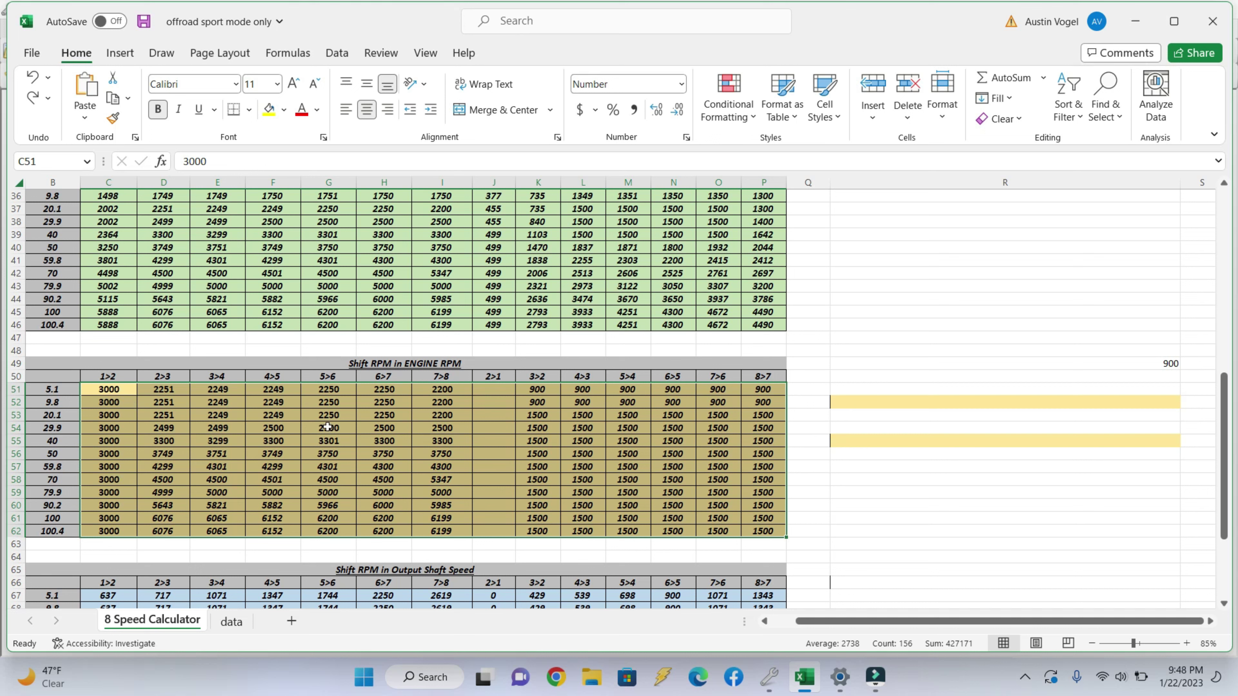
left_click(149, 402)
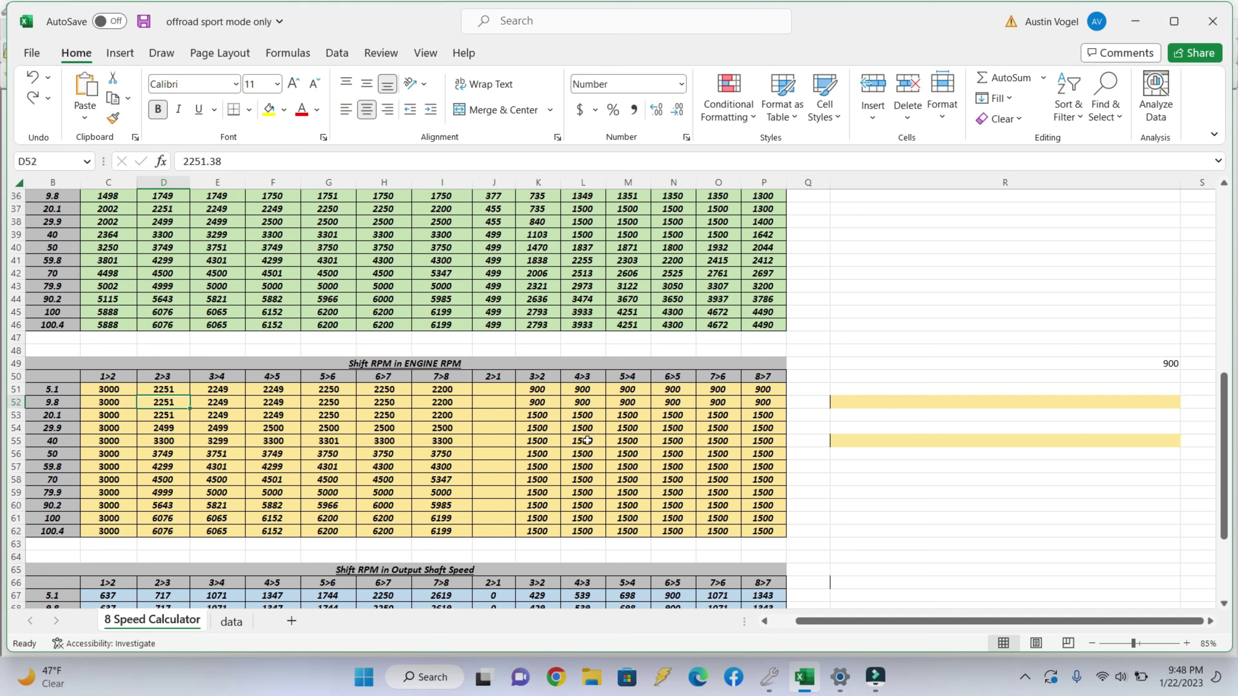
left_click(34, 428)
left_click(536, 428)
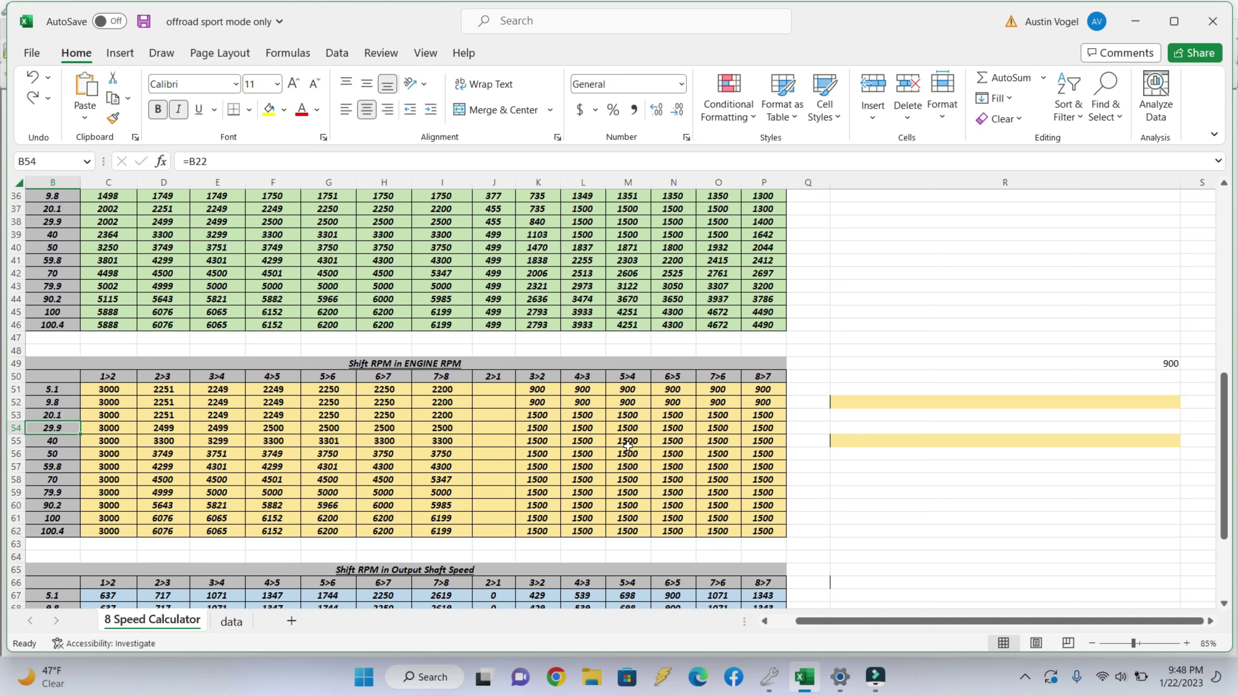
left_click_drag(598, 429, 775, 434)
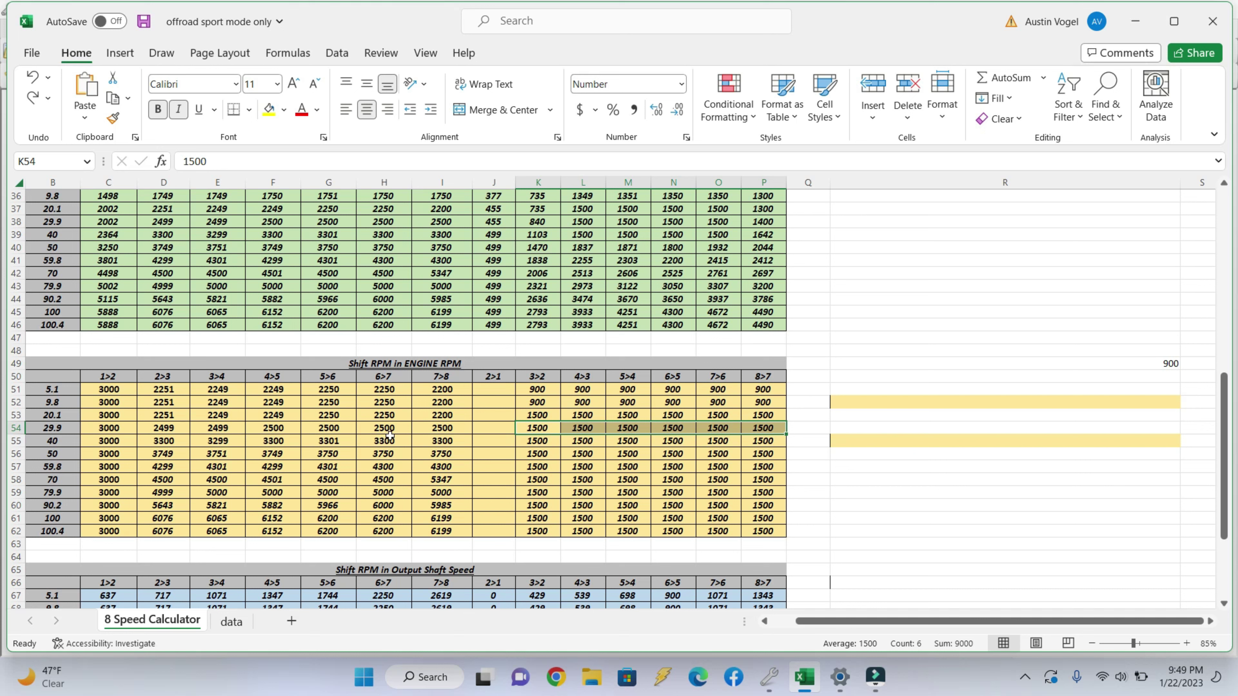
- Review the 1>2 upshift column and the remaining shift points of the manual-entry engine RPM table
left_click_drag(108, 389, 108, 527)
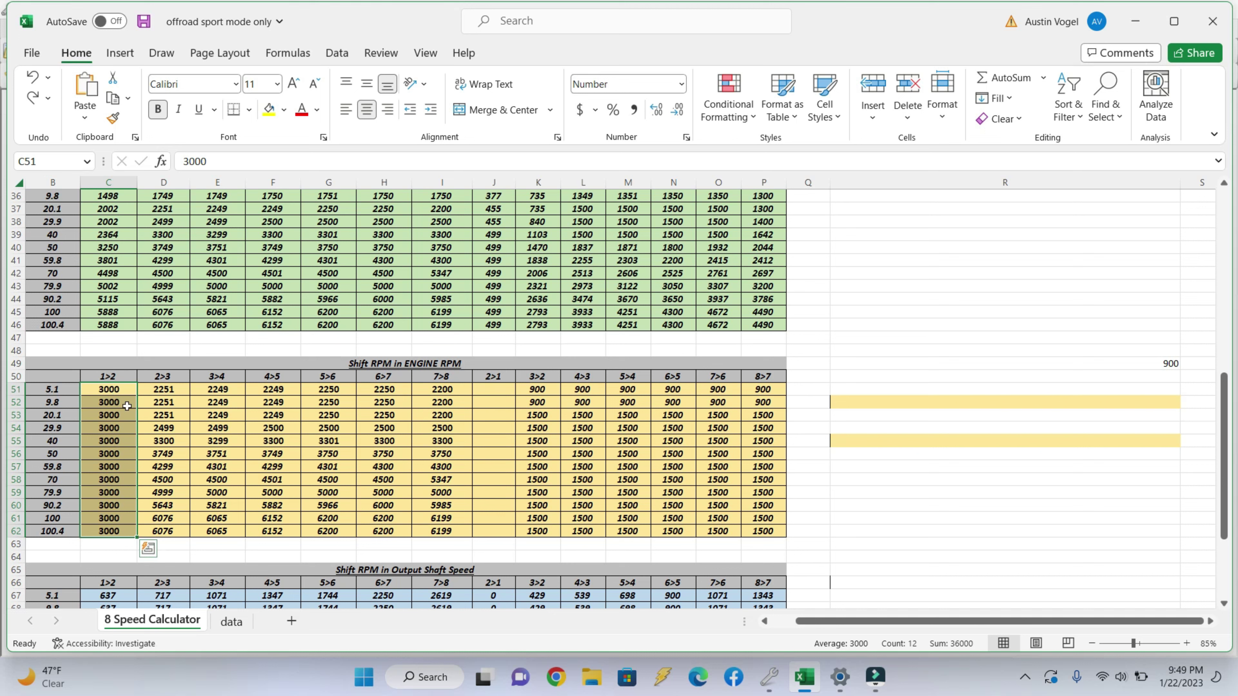
scroll(236, 458, "down", 1)
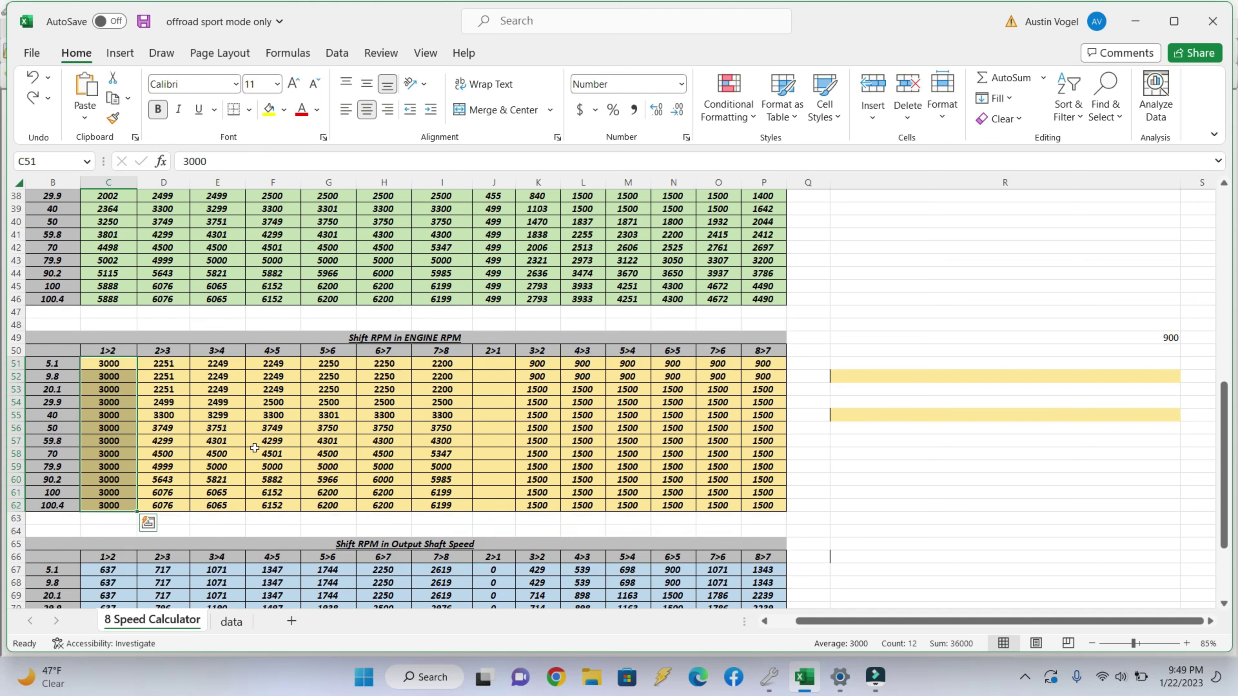
key("shift+Up")
key("shift+Up")
key("shift+Up")
key("shift+Up")
key("shift+Up")
key("shift+Up")
key("shift+Up")
left_click_drag(111, 363, 765, 505)
left_click(463, 453)
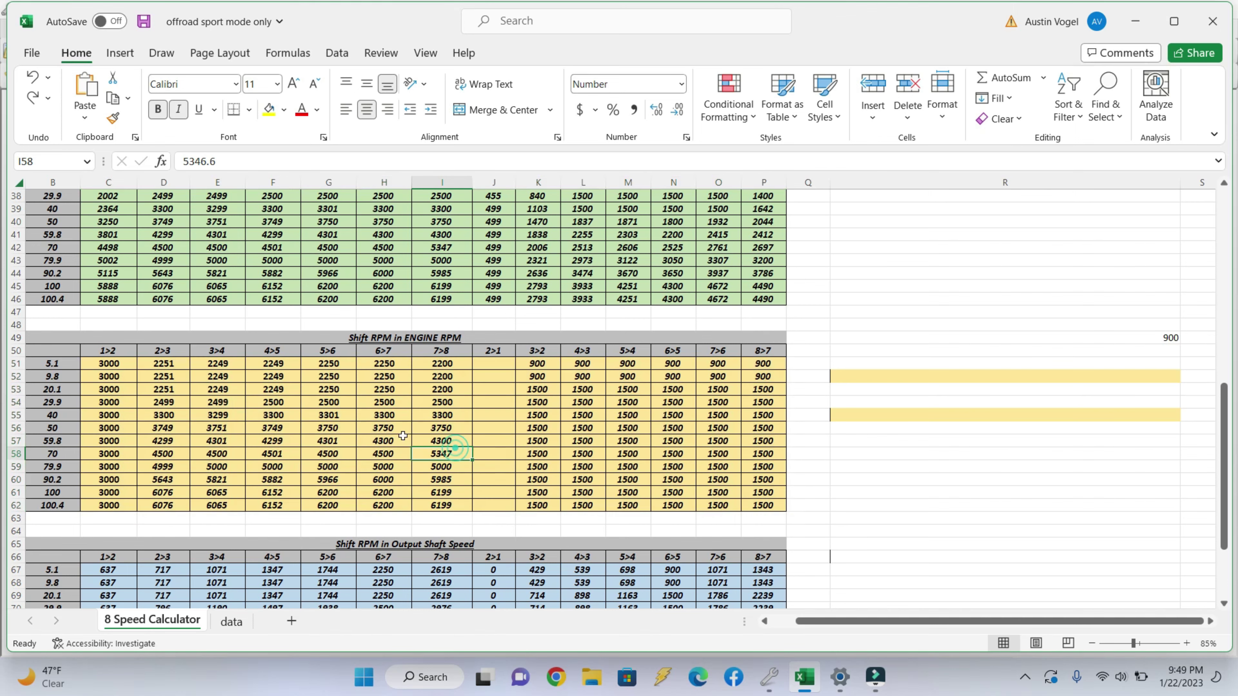
- Copy the calculated output shaft speed shift table in C67:P78
scroll(154, 315, "down", 4)
left_click_drag(98, 404, 776, 544)
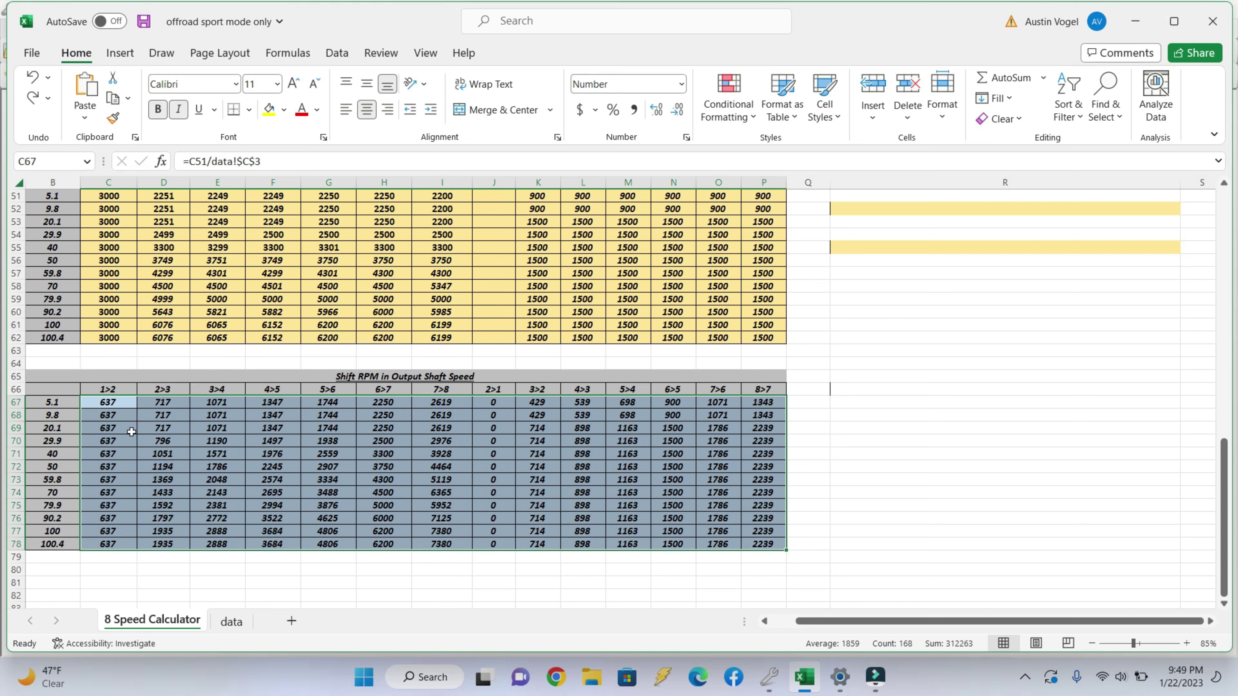
key("ctrl+c")
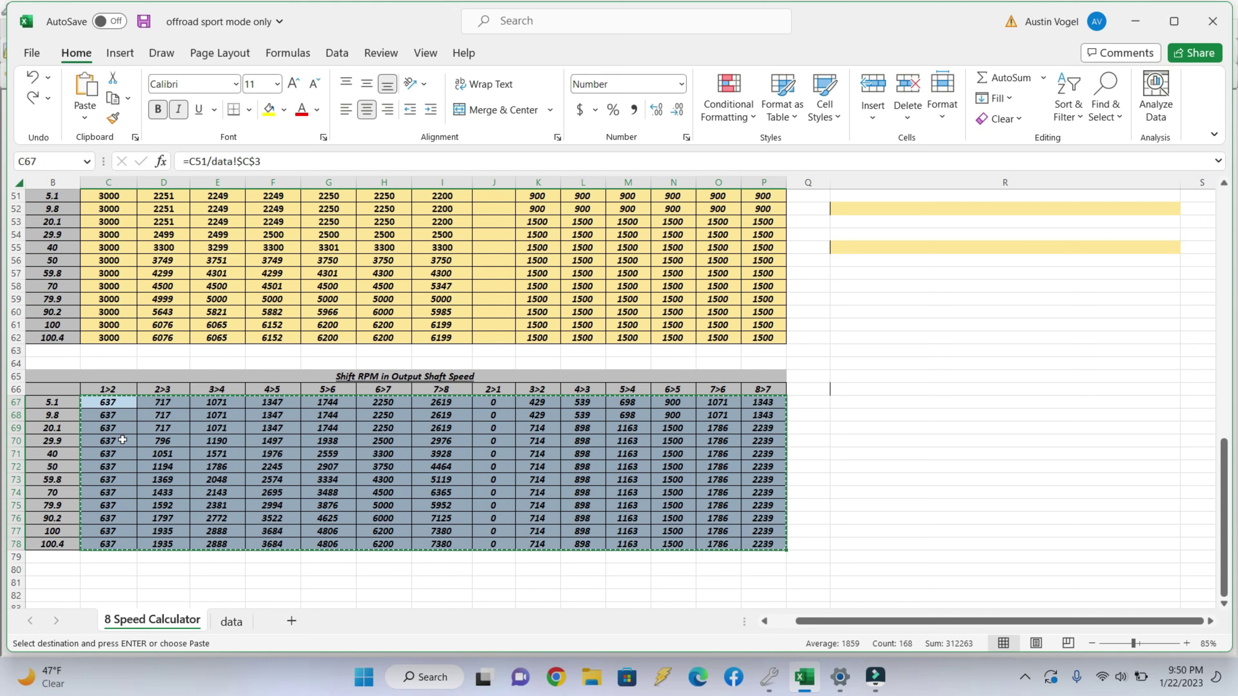
- Switch to VCM Editor, paste the copied shift speeds over the entire Transmission Shift Pattern 2 table, and close it
left_click(769, 676)
left_click(304, 343)
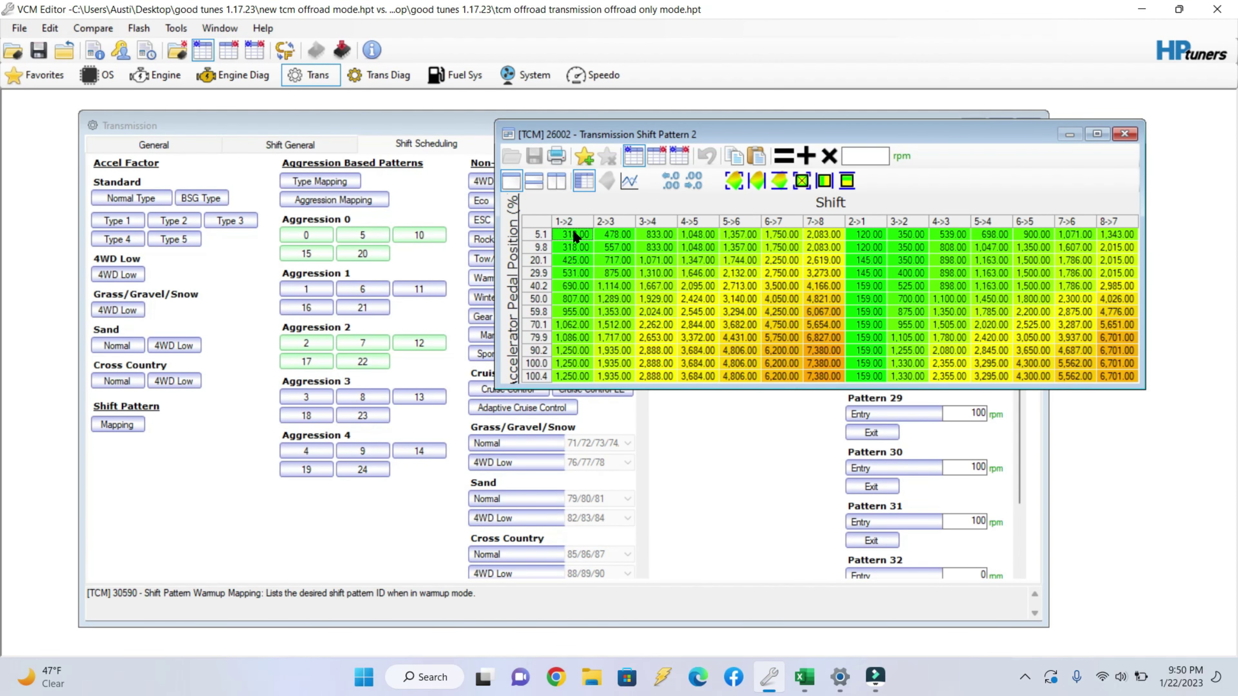
left_click(547, 223)
key("ctrl+v")
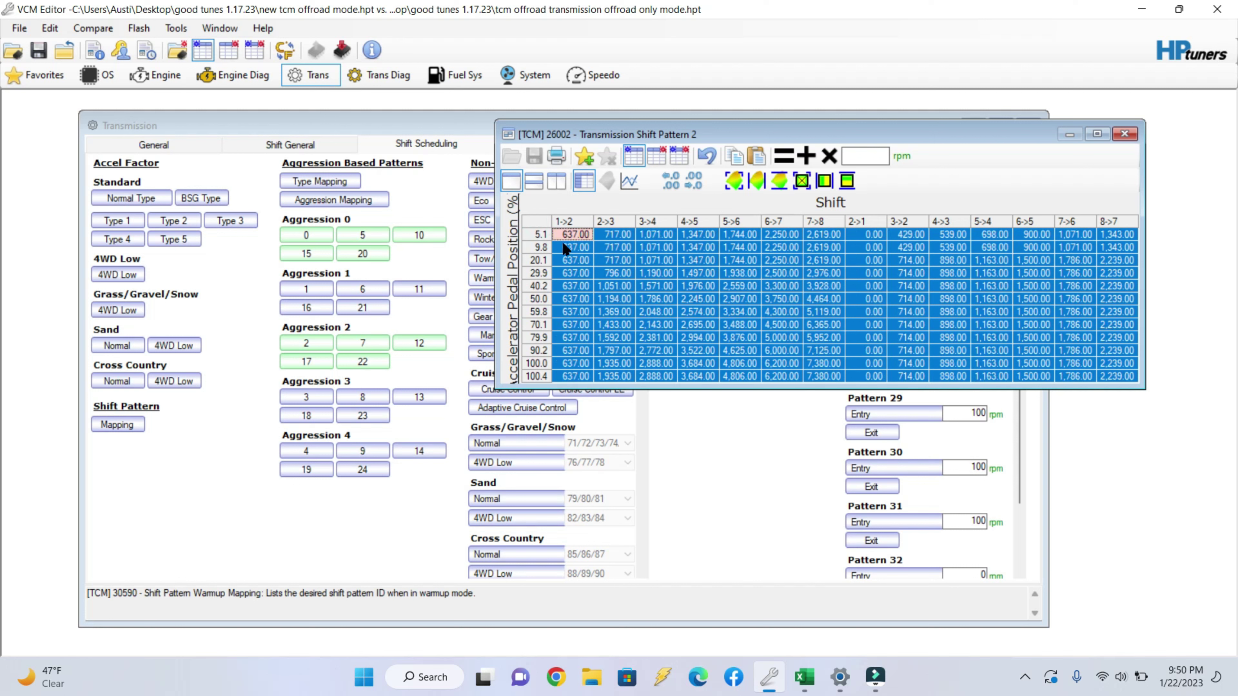
left_click(785, 356)
left_click_drag(561, 231, 1117, 364)
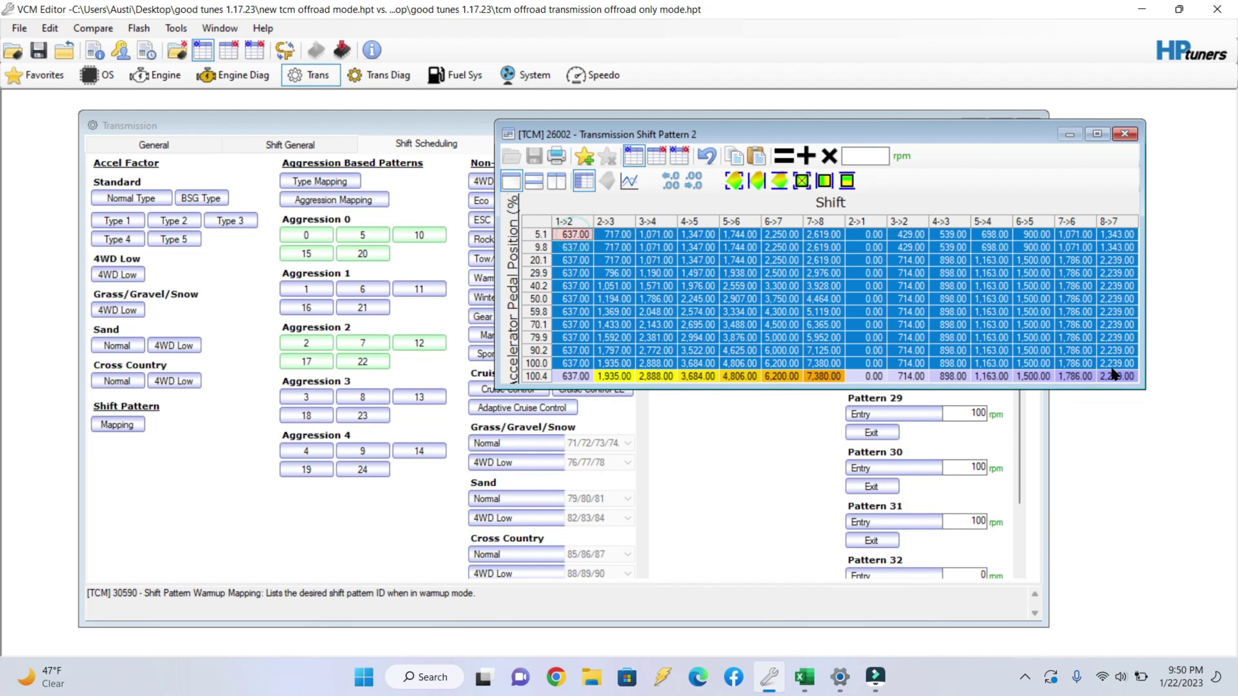
left_click(1125, 134)
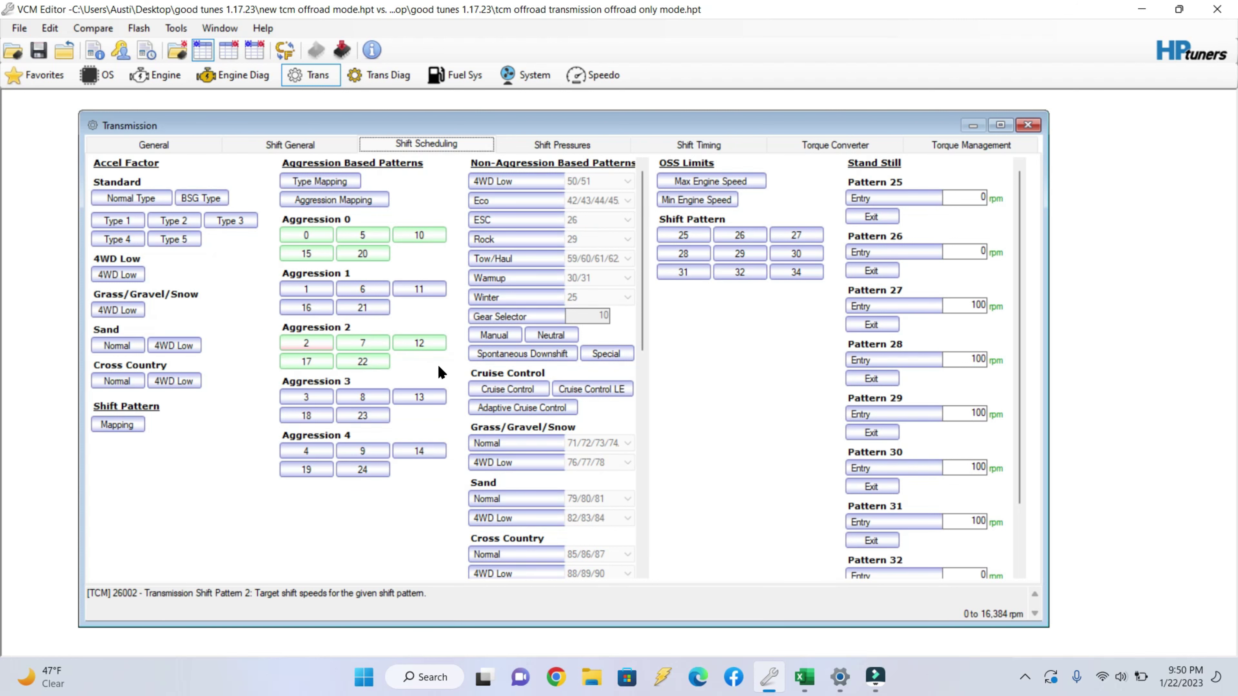
- Open the TCC Enabled Gears table in the transmission's torque converter settings
key("alt+Tab")
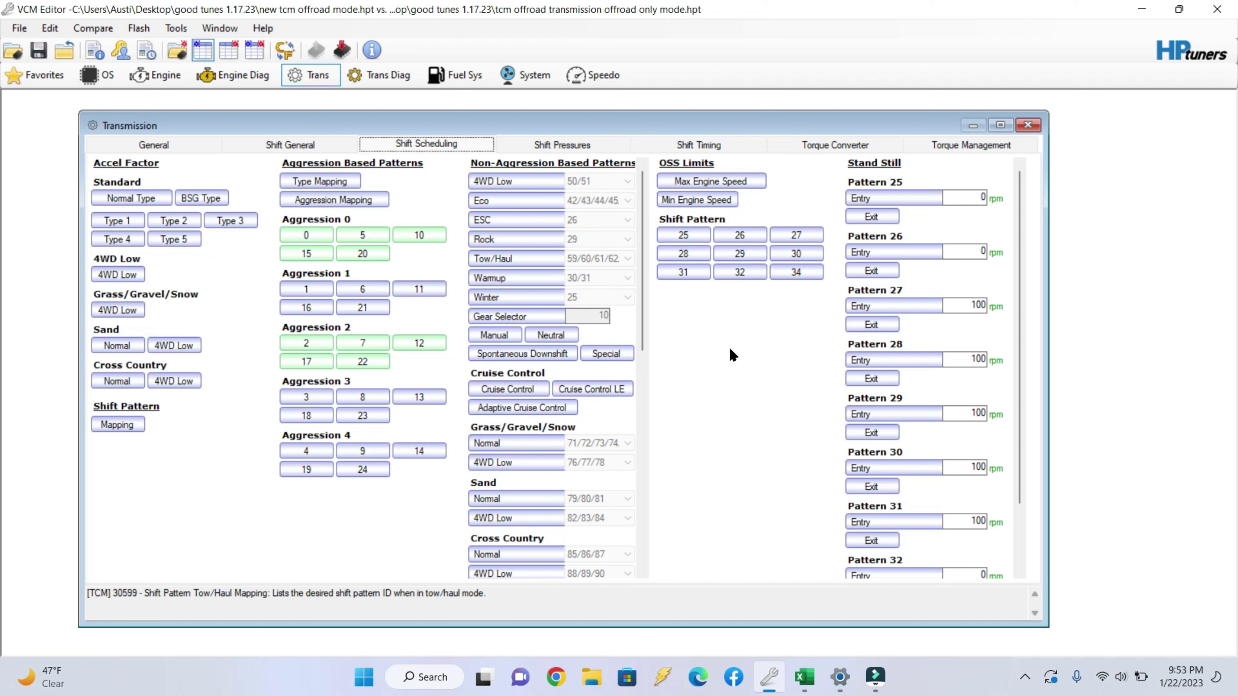
left_click(827, 150)
left_click(155, 203)
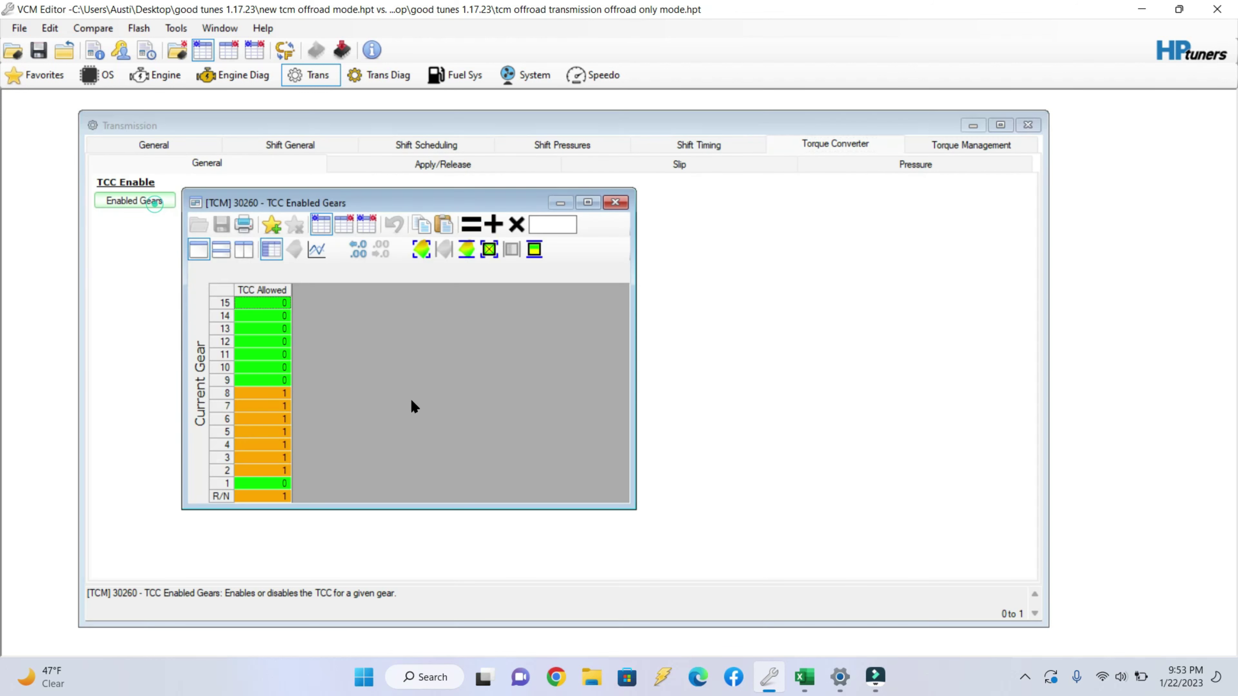